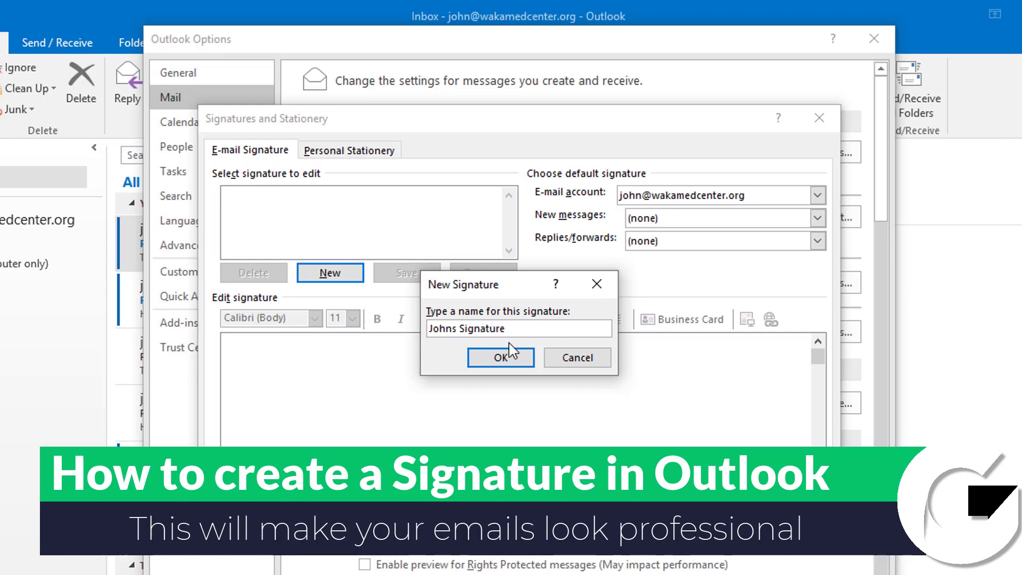
Confirm the new signature's name, select it, and choose the e-mail account it applies to
{"action": "left_click", "coordinate": [500, 359]}
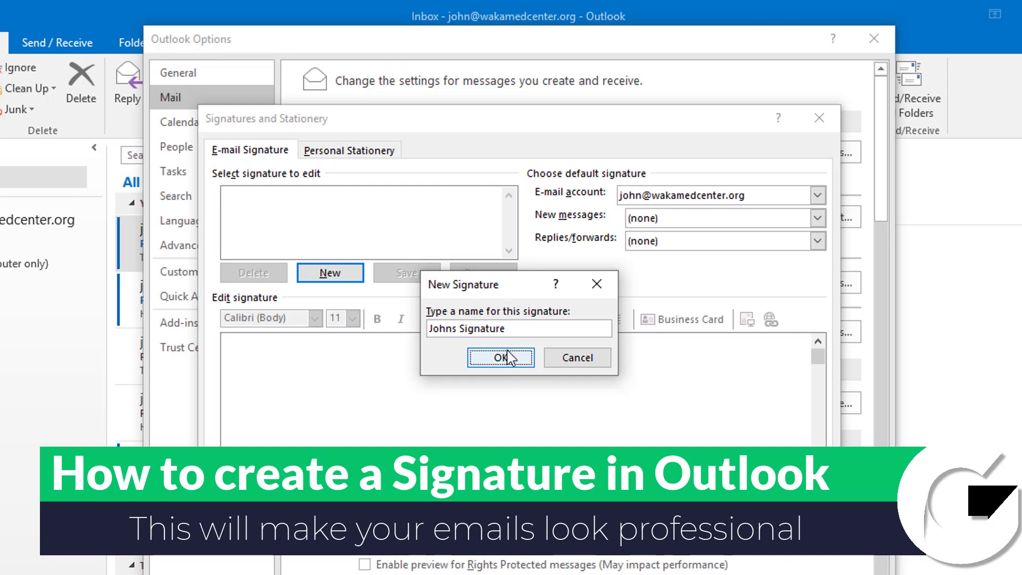
{"action": "left_click", "coordinate": [504, 365]}
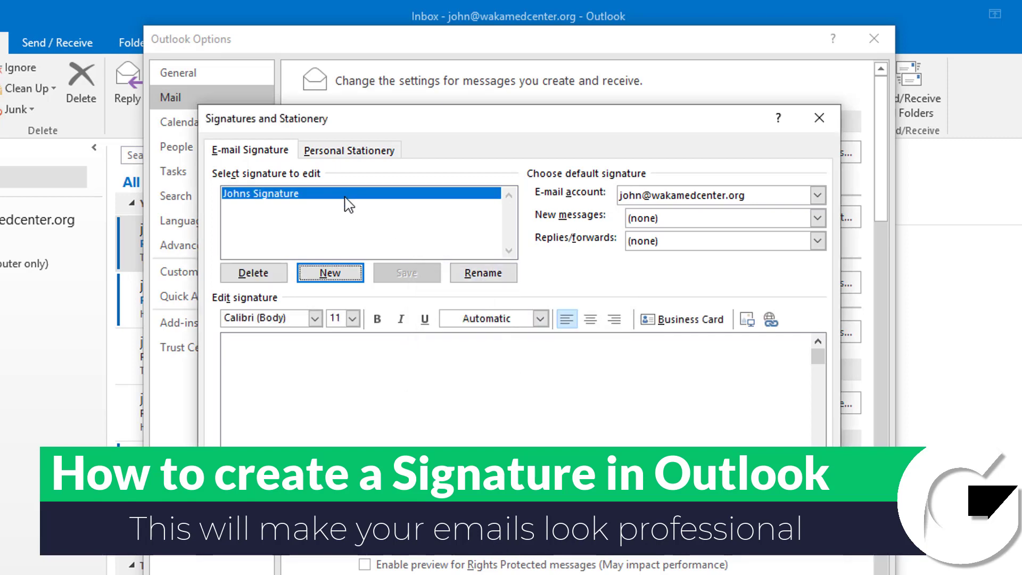
{"action": "left_click", "coordinate": [817, 195]}
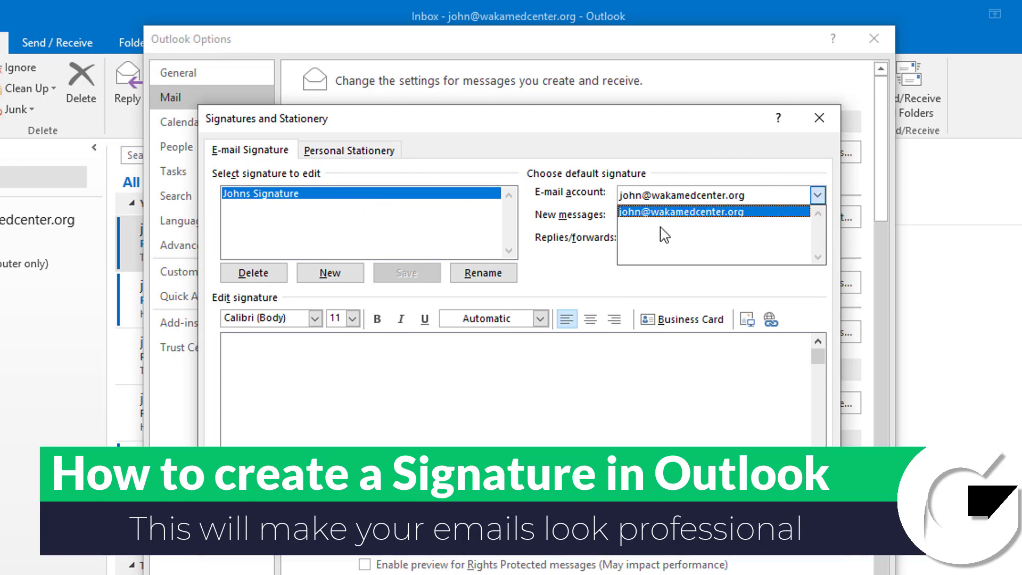
{"action": "left_click", "coordinate": [585, 269]}
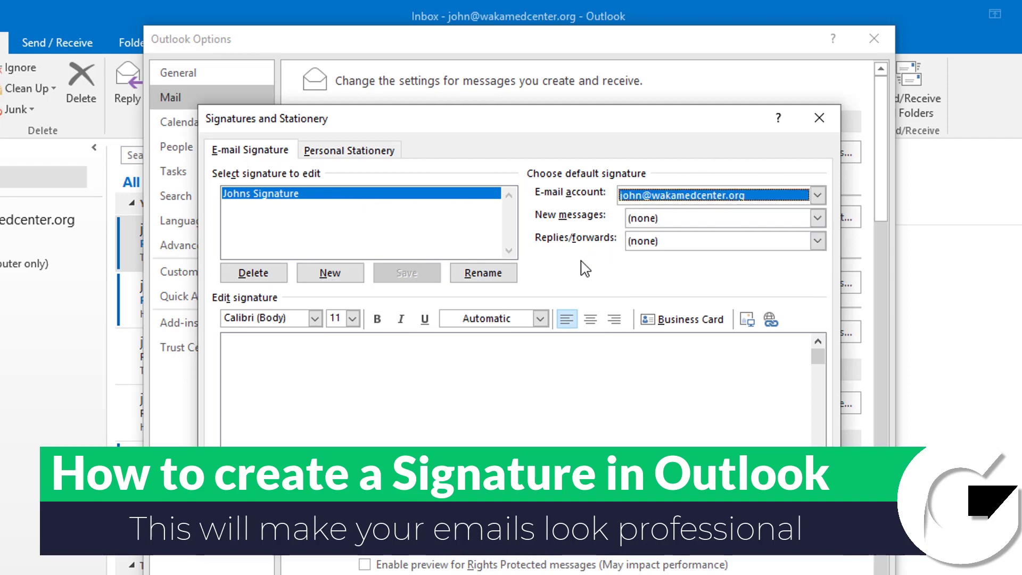
Use the new signature for new messages and leave Replies/forwards at (none)
{"action": "left_click", "coordinate": [664, 218]}
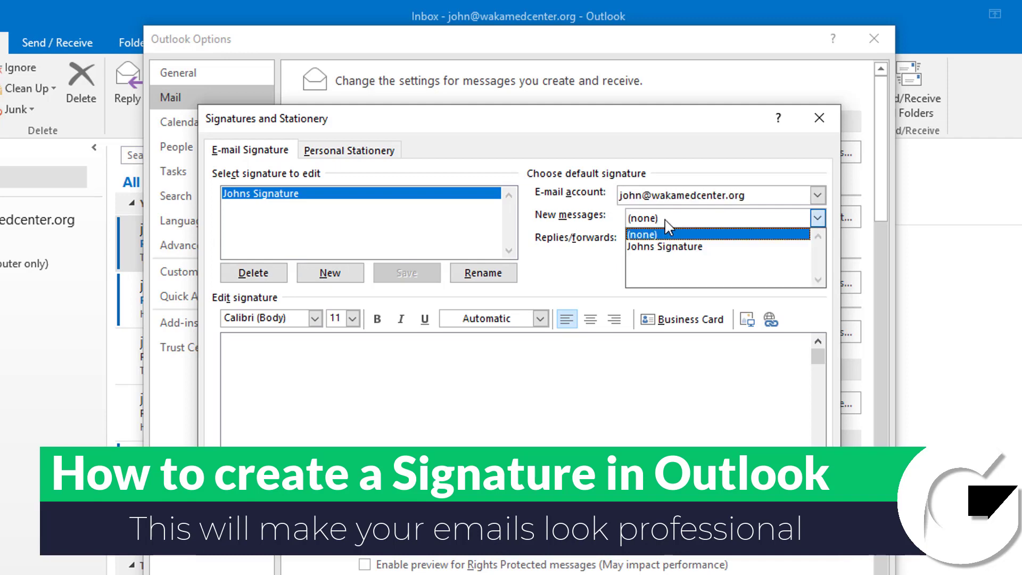
{"action": "left_click", "coordinate": [648, 247]}
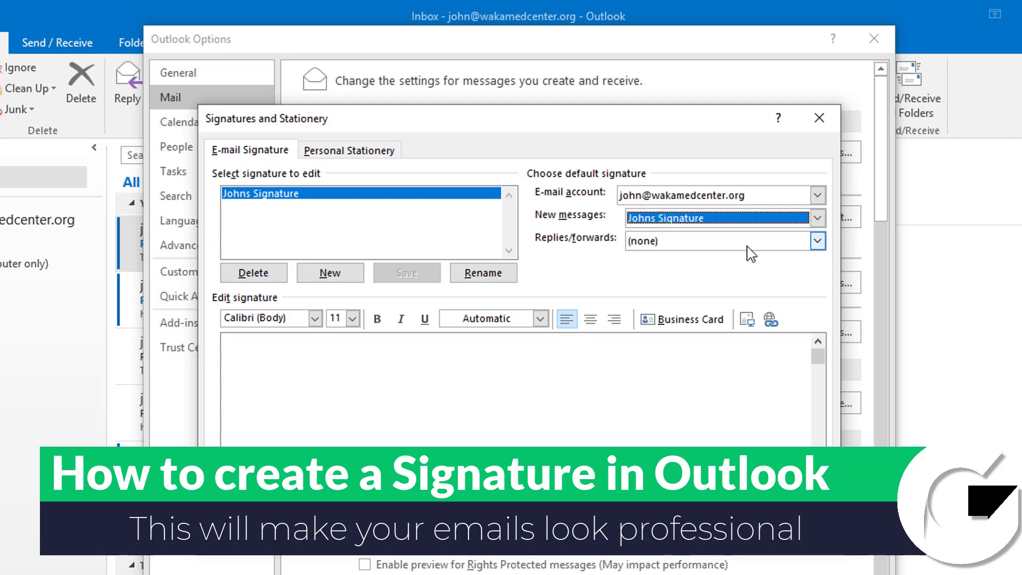
{"action": "left_click", "coordinate": [817, 241]}
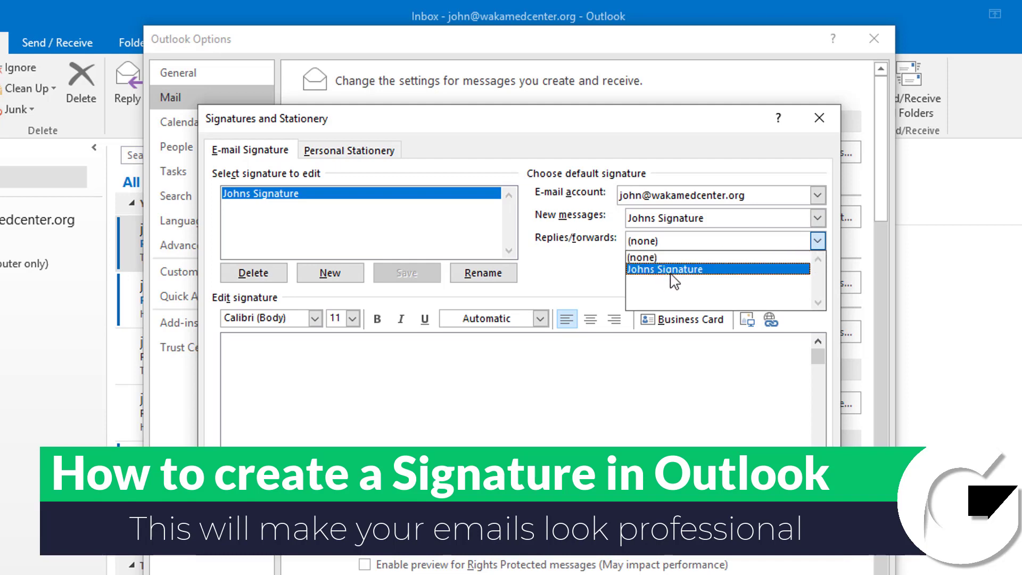
{"action": "left_click", "coordinate": [641, 259]}
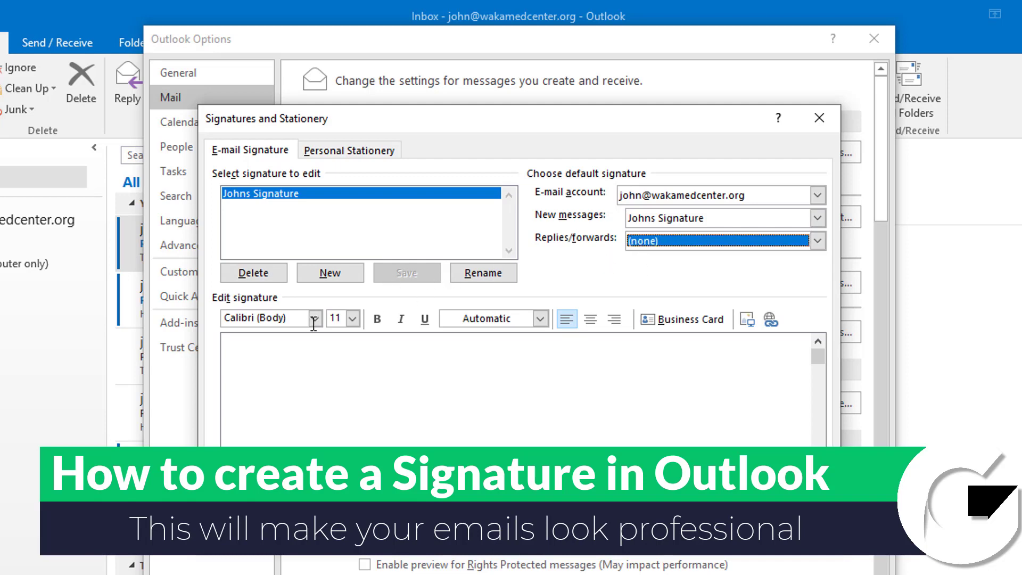
Set the empty signature body's font to Lato Medium
{"action": "left_click", "coordinate": [266, 357]}
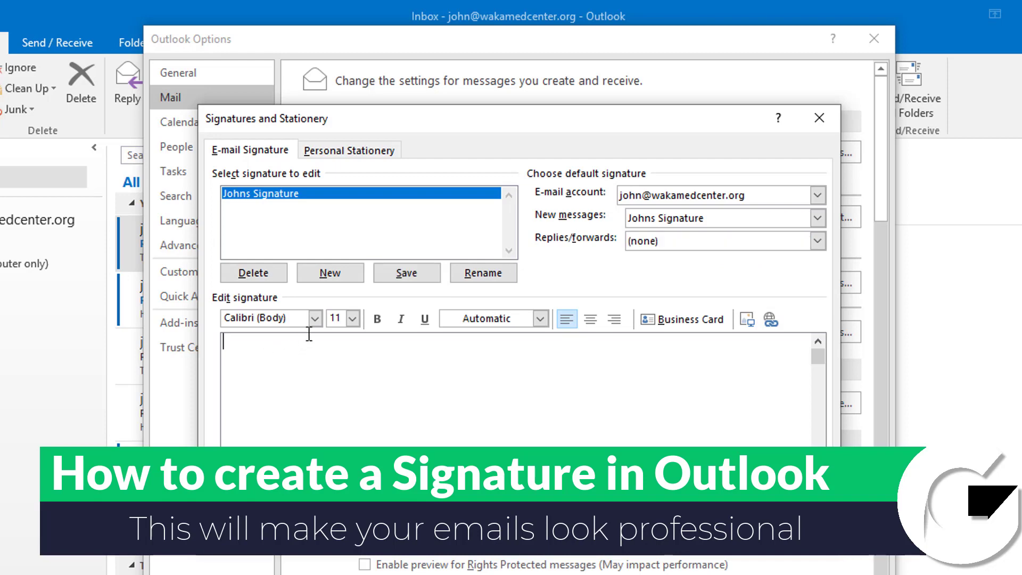
{"action": "left_click", "coordinate": [315, 318]}
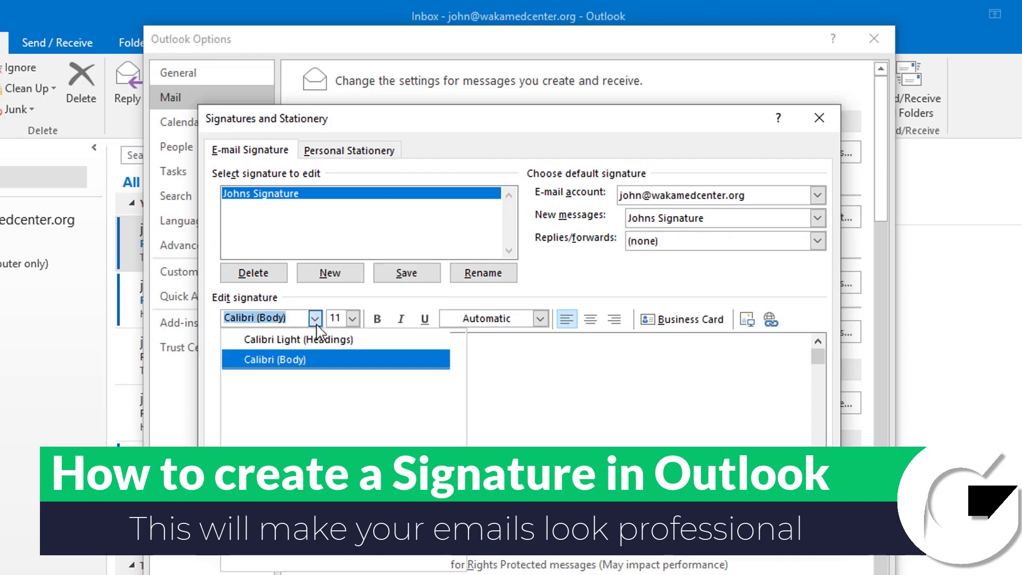
{"action": "scroll", "coordinate": [293, 418], "scroll_direction": "down", "scroll_amount": 2}
{"action": "scroll", "coordinate": [308, 394], "scroll_direction": "down", "scroll_amount": 15}
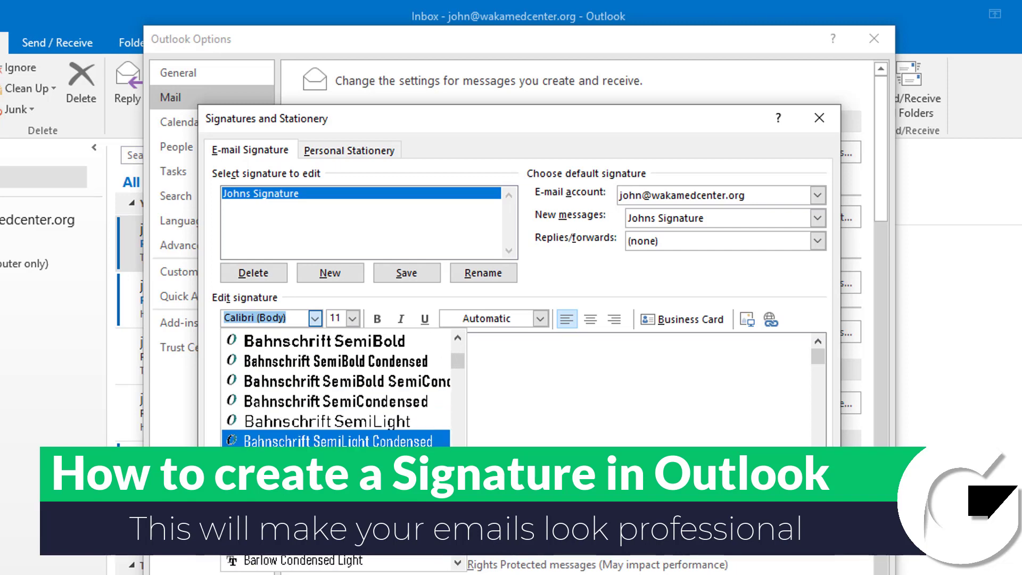
{"action": "left_click", "coordinate": [308, 373]}
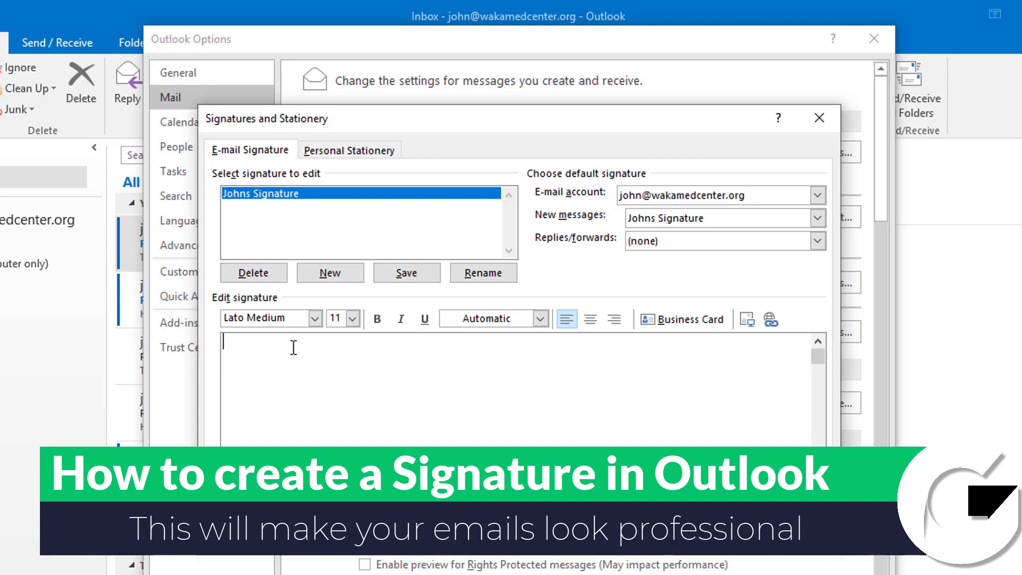
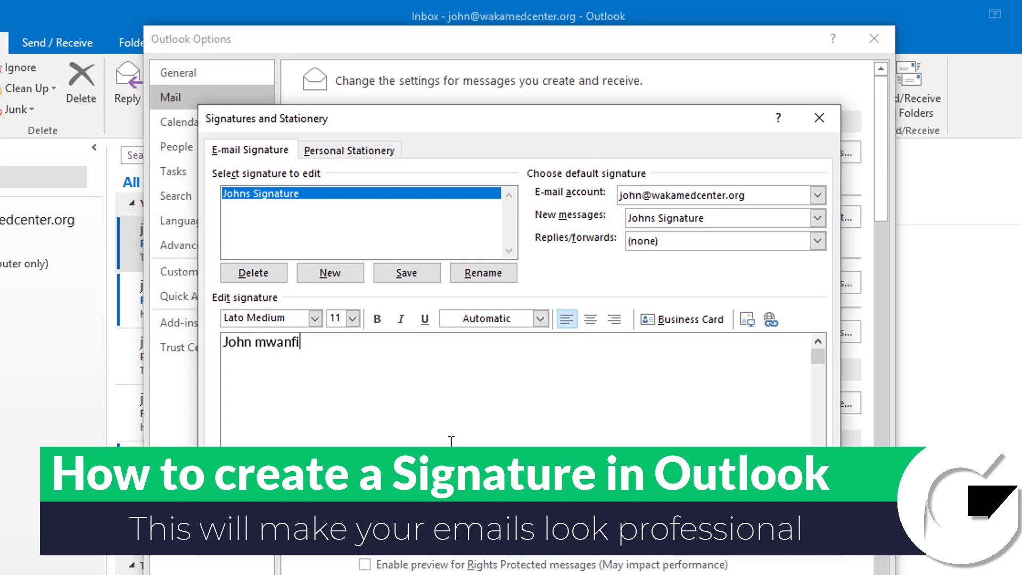
Type the sender's full name, a blank line, then 'Founder Get to Know It'
{"action": "key", "text": "BackSpace"}
{"action": "key", "text": "Return"}
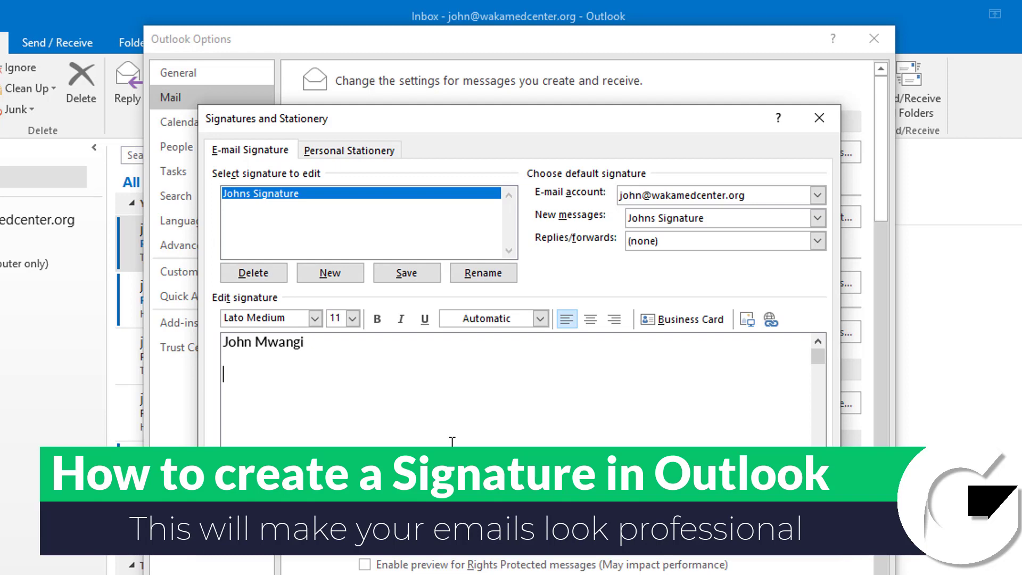
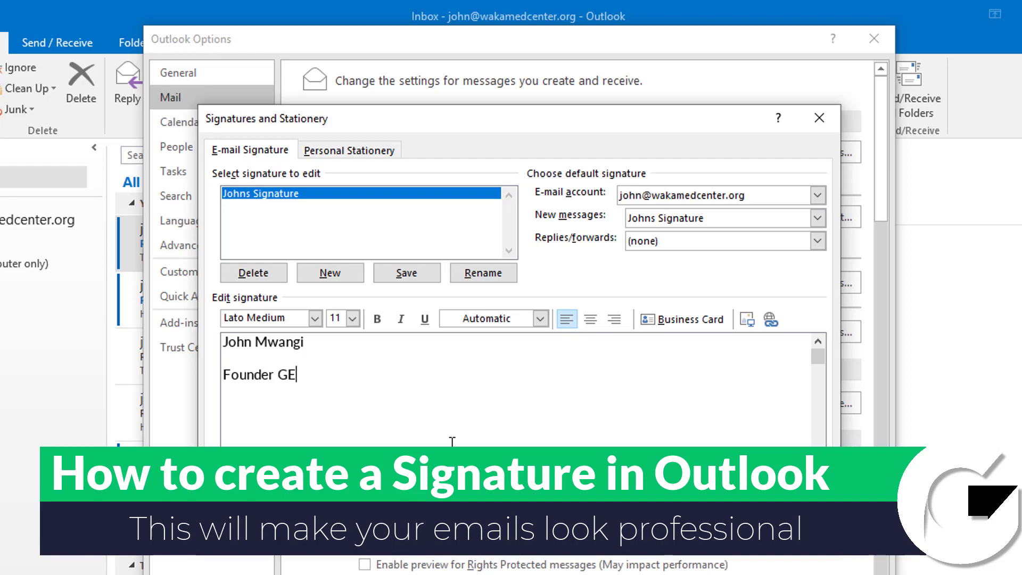
{"action": "key", "text": "BackSpace"}
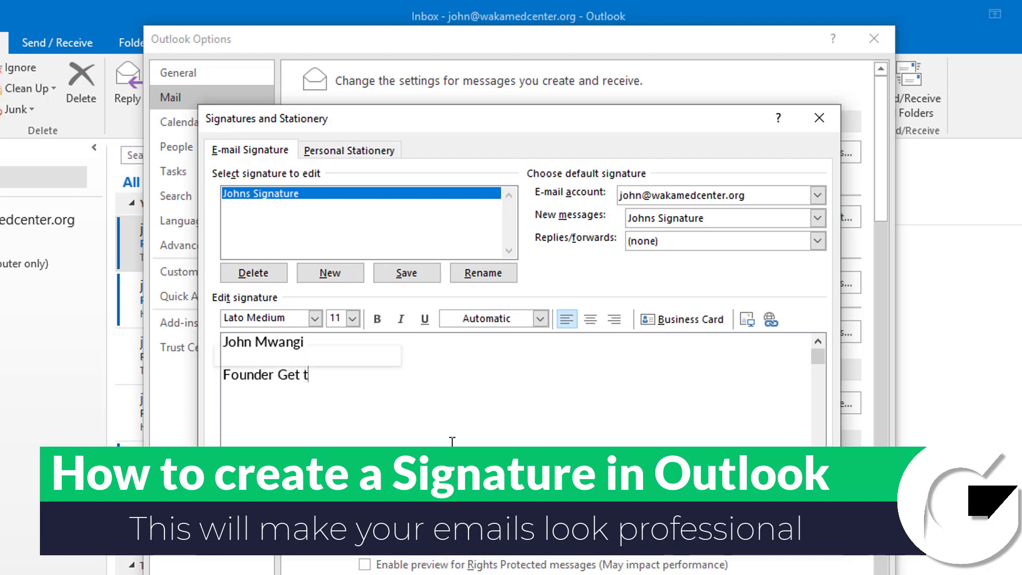
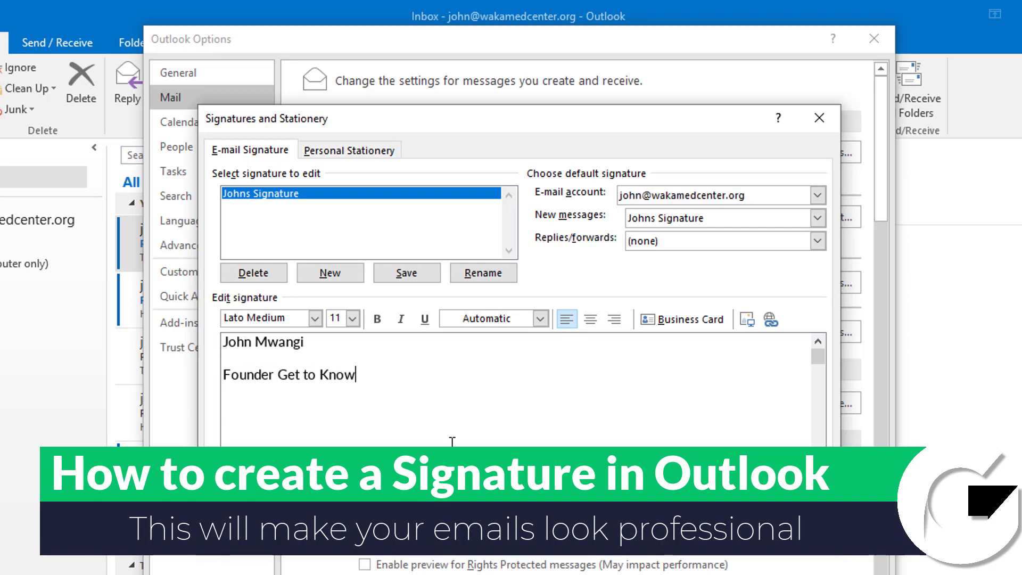
Type 'Get to Know It' on the blank line under the name
{"action": "double_click", "coordinate": [226, 375]}
{"action": "left_click", "coordinate": [261, 358]}
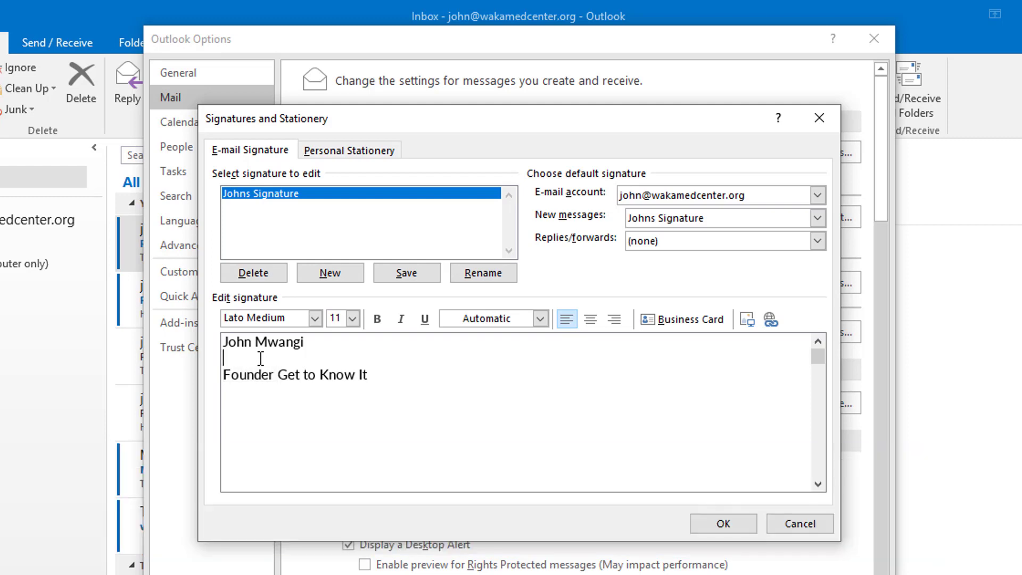
{"action": "type", "text": "Get to Know It"}
Add the sender's e-mail address below the Founder title so it becomes a link
{"action": "left_click", "coordinate": [375, 374]}
{"action": "key", "text": "Return"}
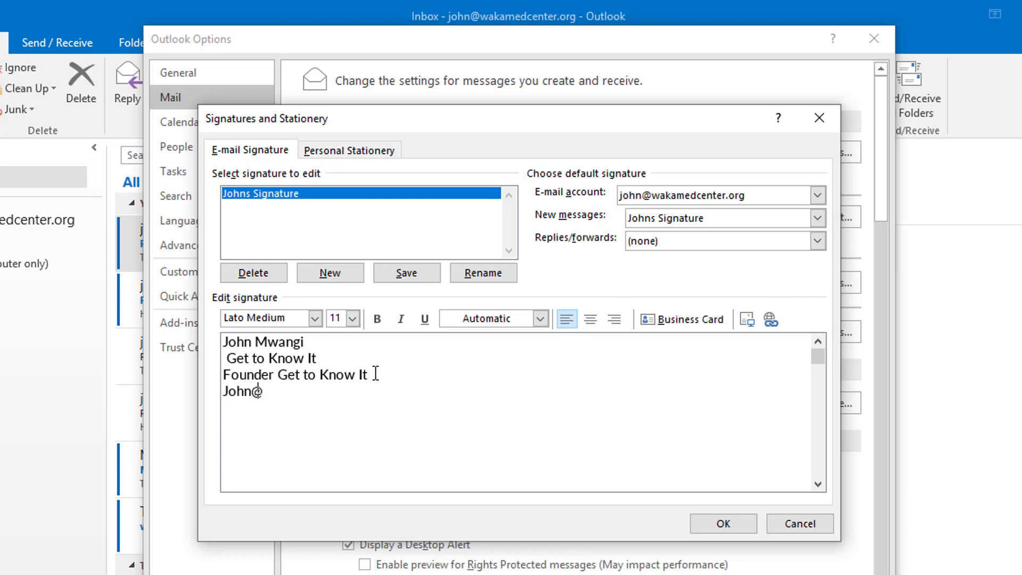
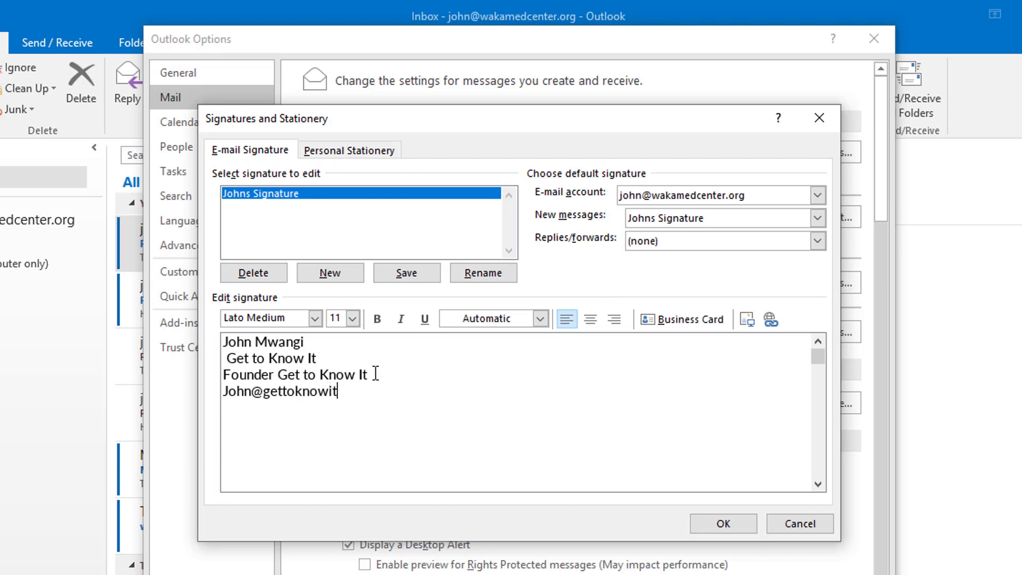
{"action": "key", "text": "Return"}
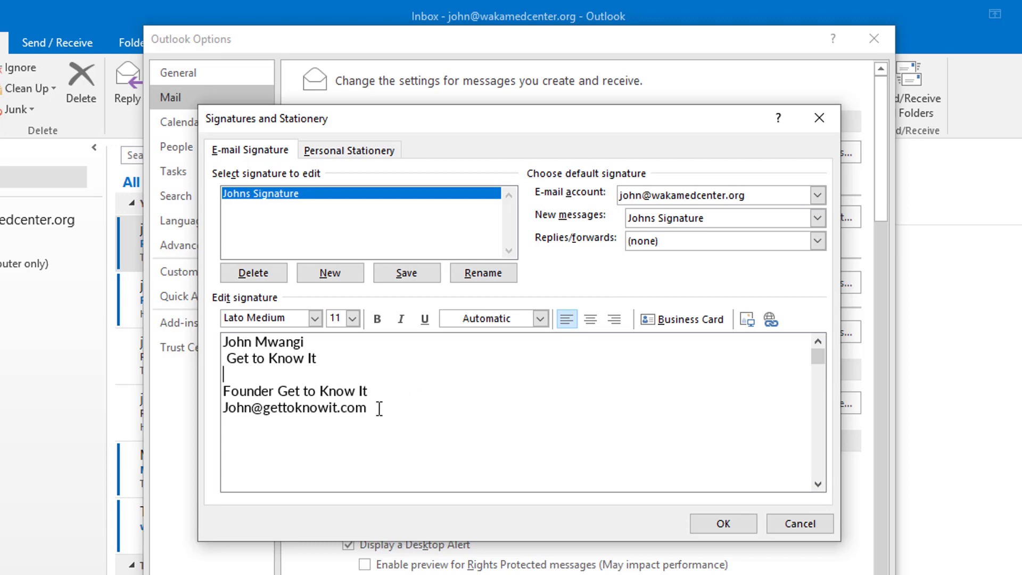
{"action": "key", "text": "Return"}
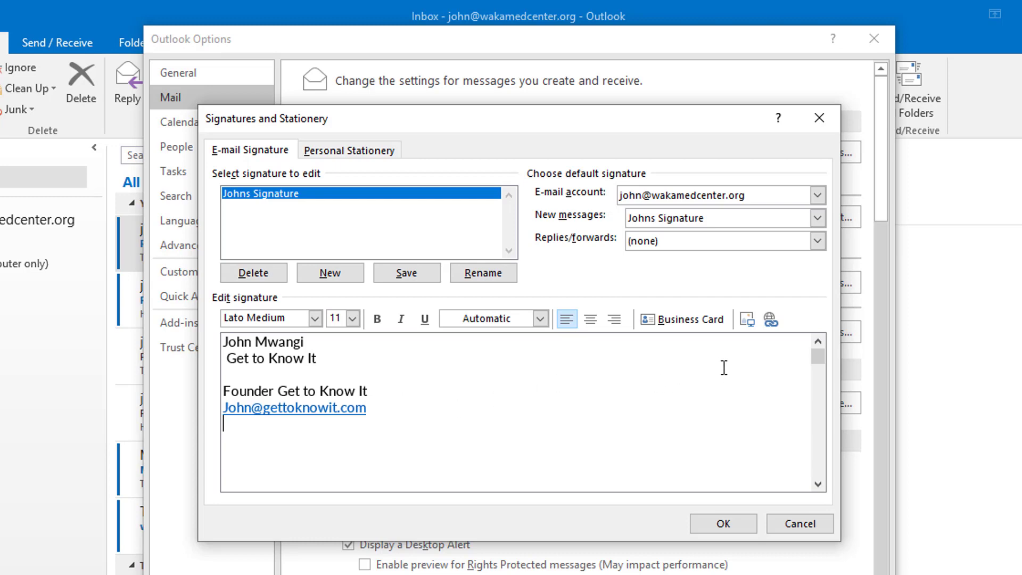
Start inserting a picture into the signature and browse to the Creativity folder
{"action": "left_click", "coordinate": [750, 324]}
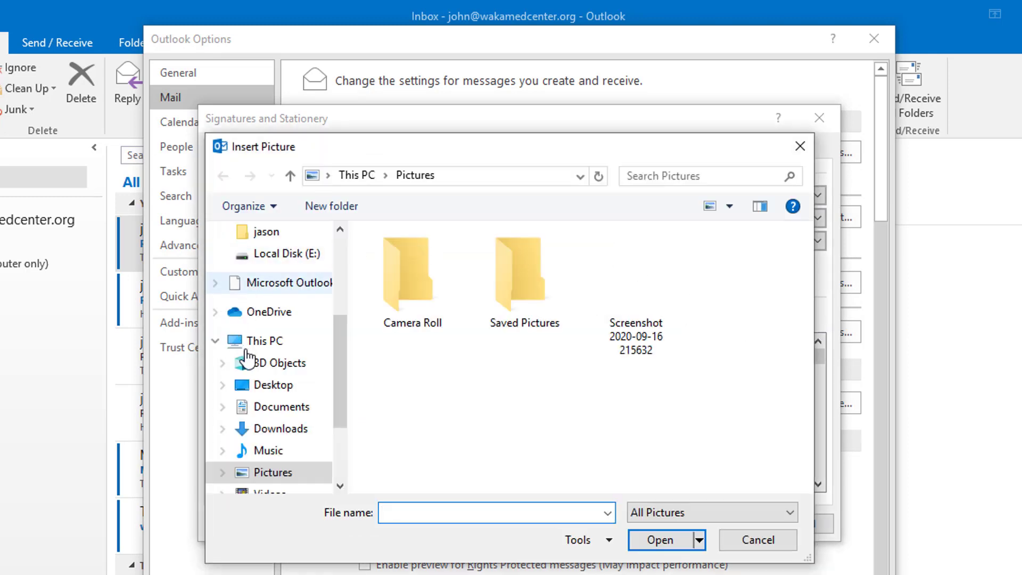
{"action": "scroll", "coordinate": [282, 373], "scroll_direction": "up", "scroll_amount": 3}
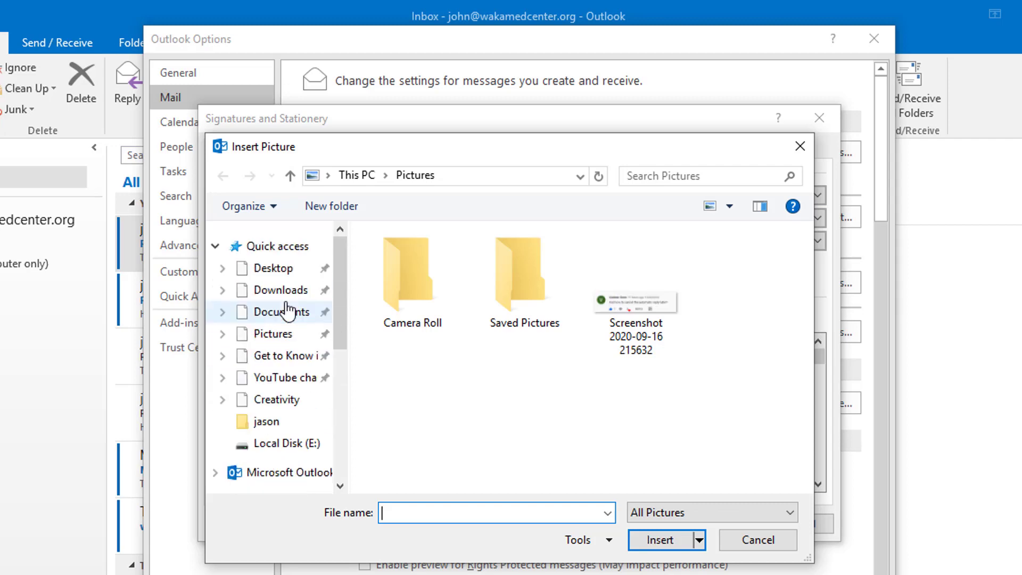
{"action": "left_click", "coordinate": [269, 406]}
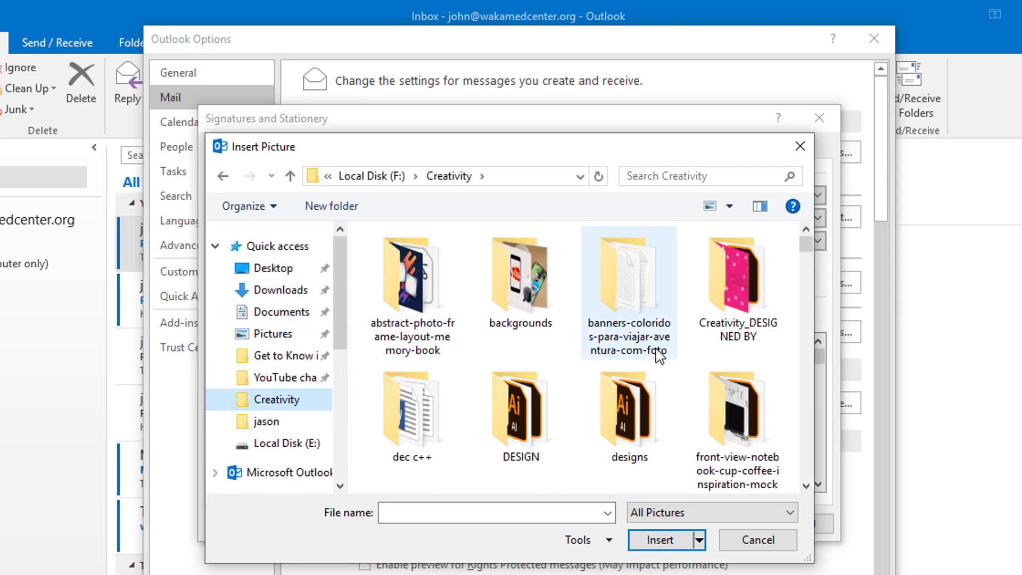
{"action": "scroll", "coordinate": [585, 373], "scroll_direction": "down", "scroll_amount": 1}
{"action": "scroll", "coordinate": [526, 403], "scroll_direction": "down", "scroll_amount": 2}
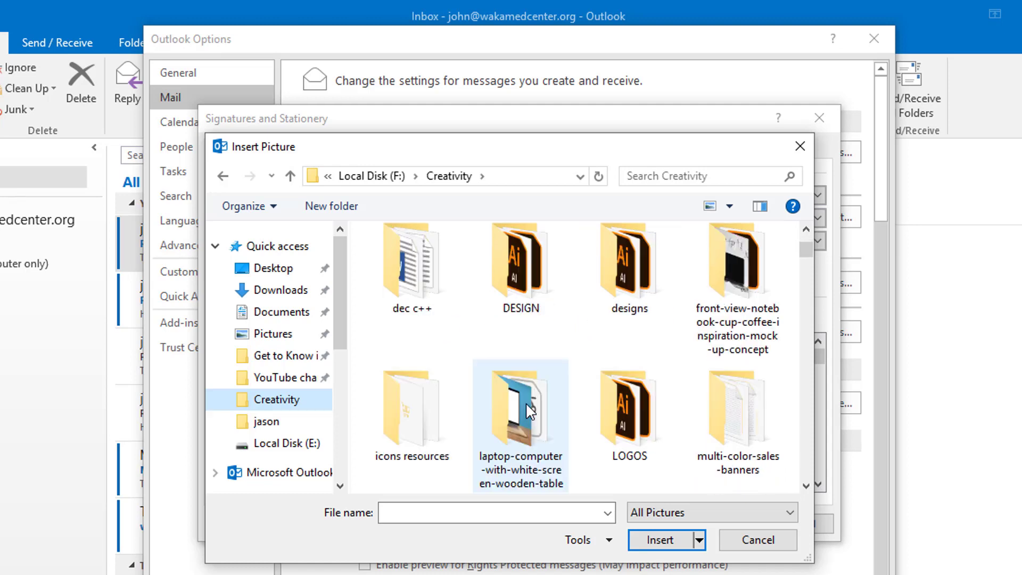
{"action": "scroll", "coordinate": [528, 410], "scroll_direction": "down", "scroll_amount": 2}
Insert Artboard 3xxhdpi from LOGOS > gettoknowit > gettoknowit short logo > 4x
{"action": "left_click", "coordinate": [642, 313]}
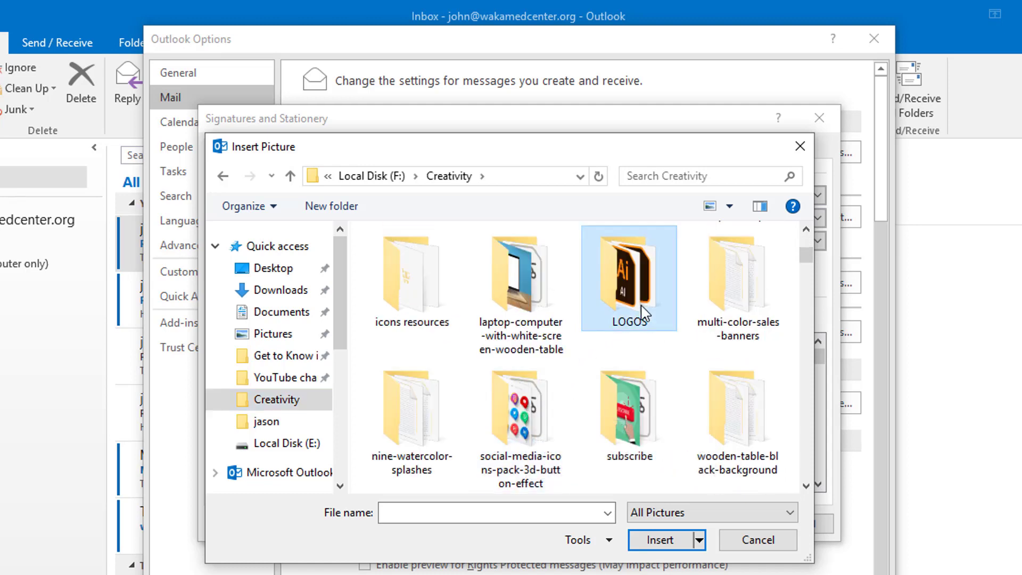
{"action": "double_click", "coordinate": [643, 314]}
{"action": "left_click", "coordinate": [407, 360]}
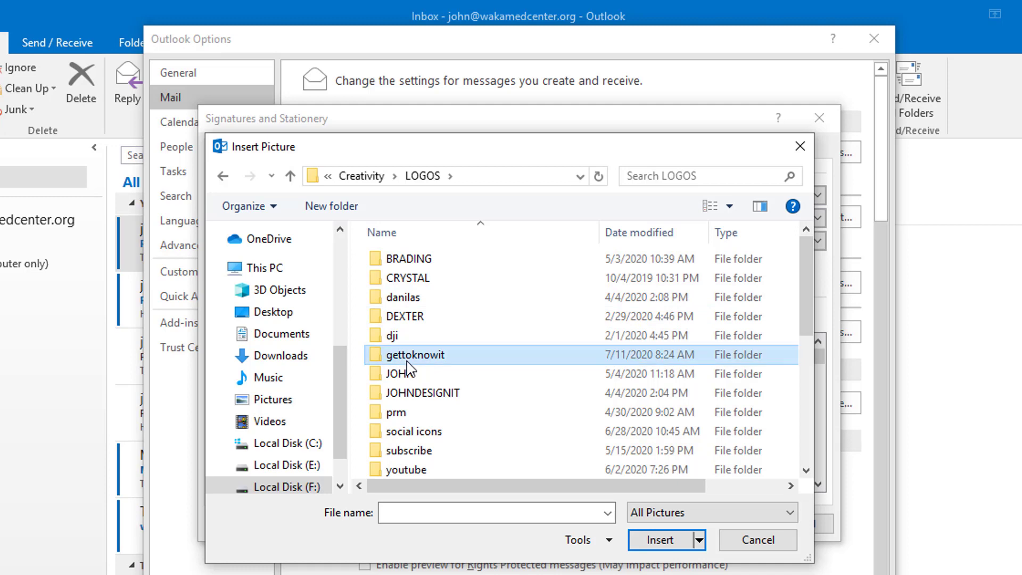
{"action": "double_click", "coordinate": [408, 362]}
{"action": "left_click", "coordinate": [413, 375]}
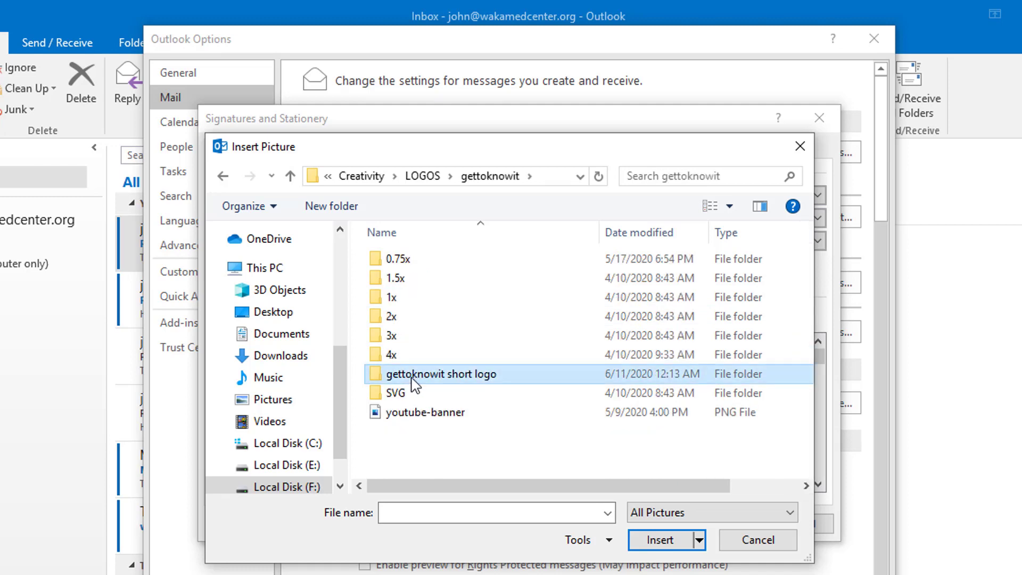
{"action": "double_click", "coordinate": [413, 375]}
{"action": "double_click", "coordinate": [407, 355]}
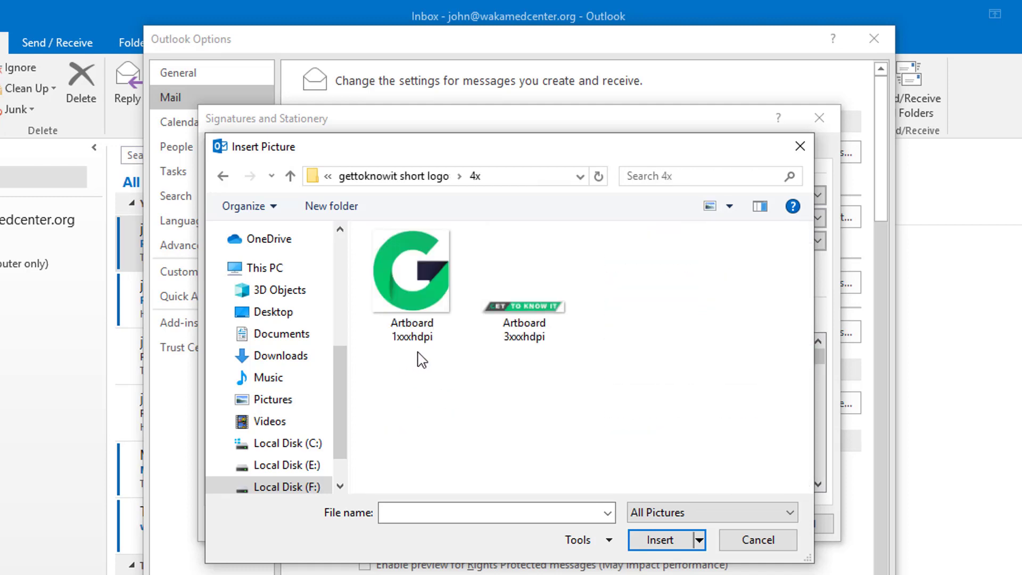
{"action": "left_click", "coordinate": [531, 314]}
{"action": "left_click", "coordinate": [650, 544]}
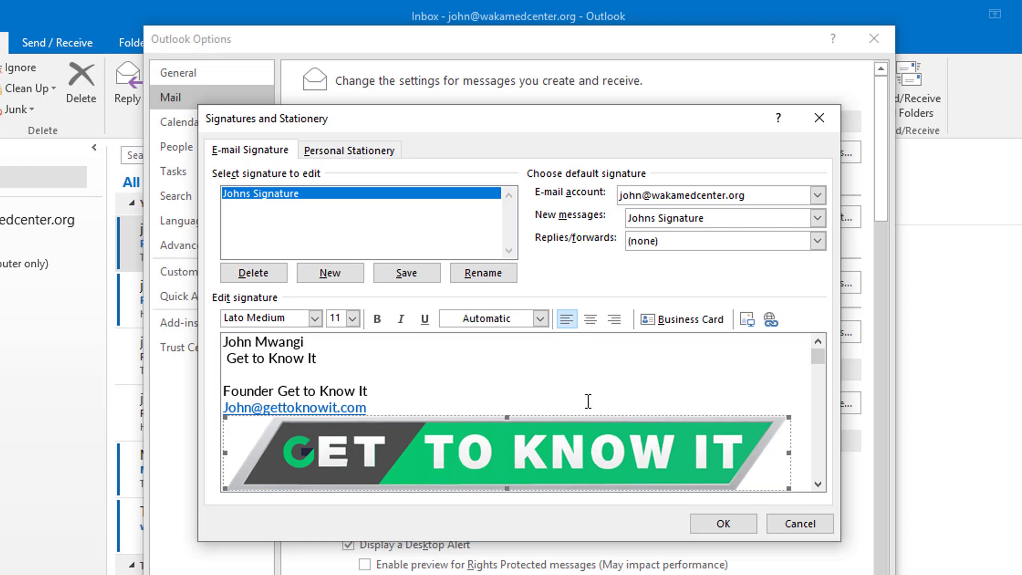
Save the signature with OK in Signatures and Stationery, then close Outlook Options
{"action": "left_click", "coordinate": [715, 526]}
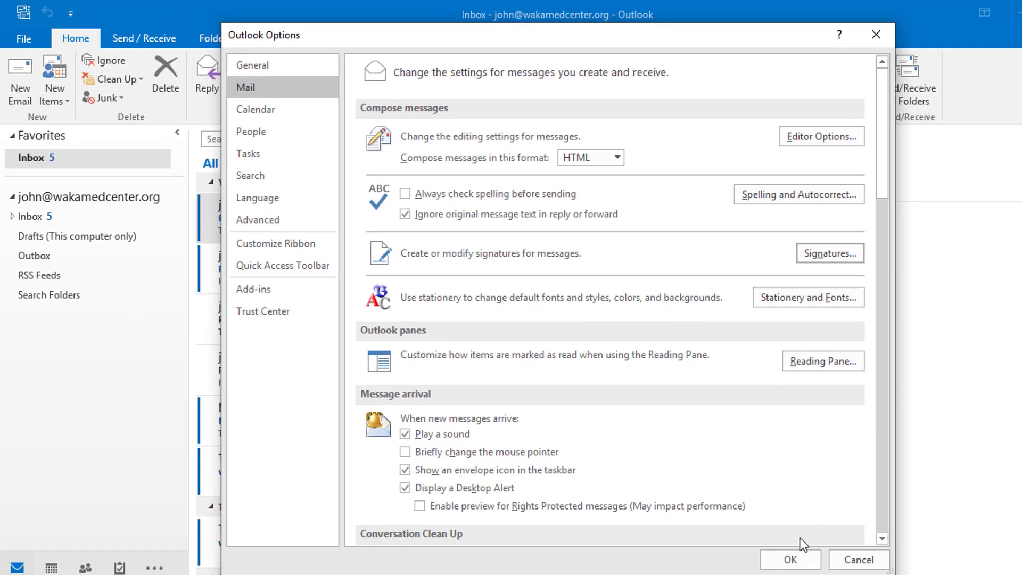
{"action": "left_click", "coordinate": [789, 559]}
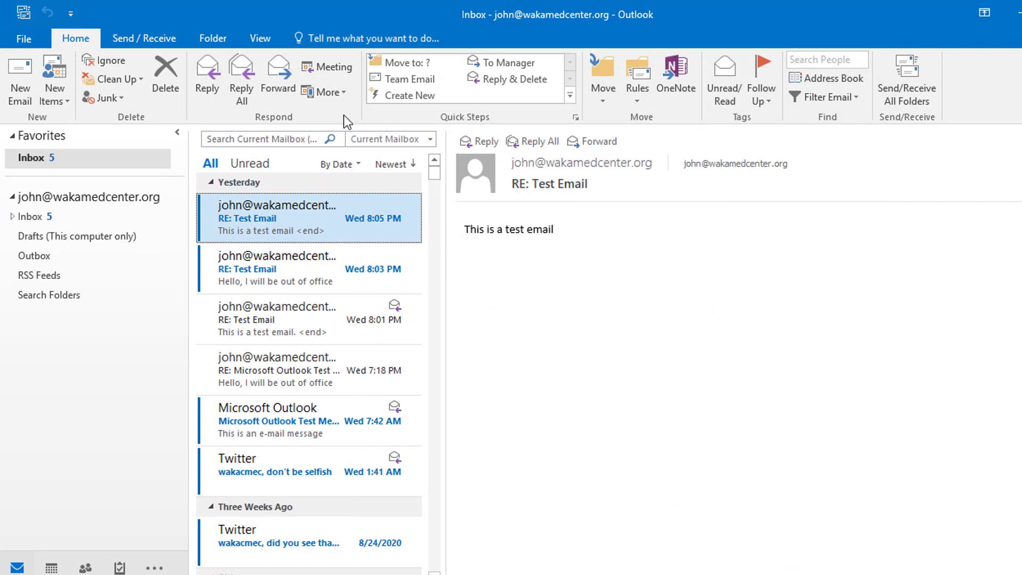
Create a new e-mail showing the default signature and place the cursor after its logo
{"action": "left_click", "coordinate": [21, 97]}
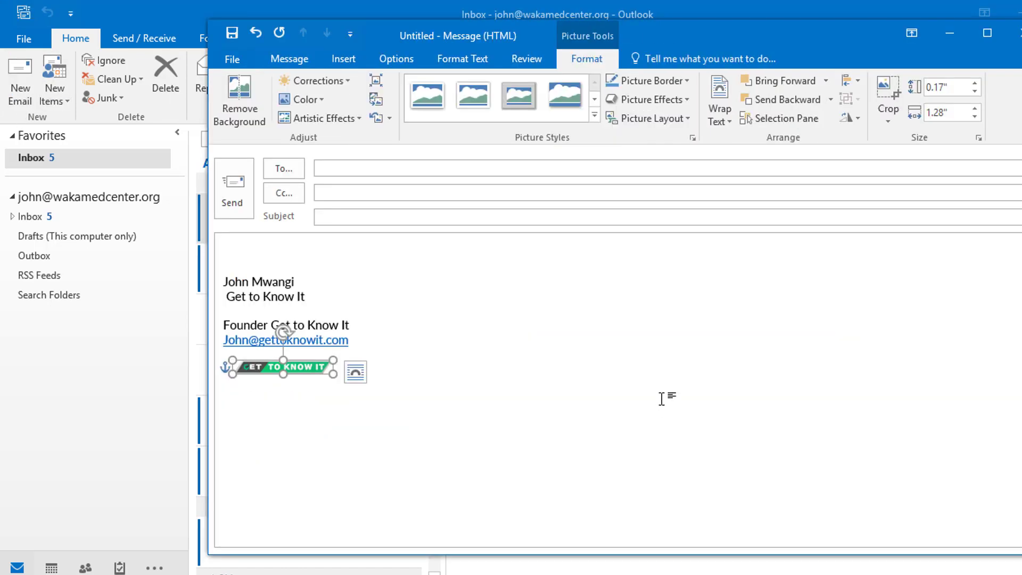
{"action": "left_click", "coordinate": [663, 399]}
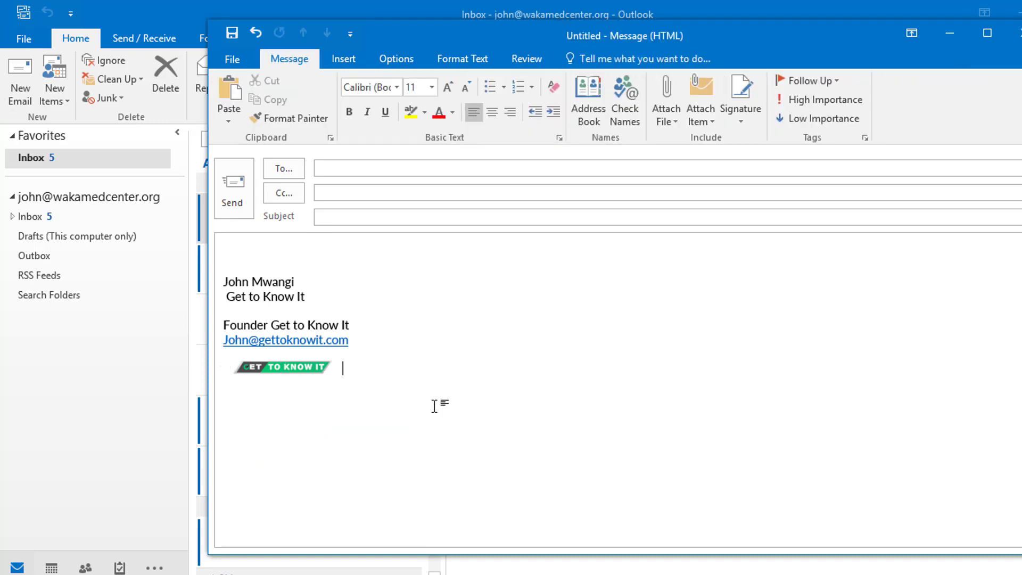